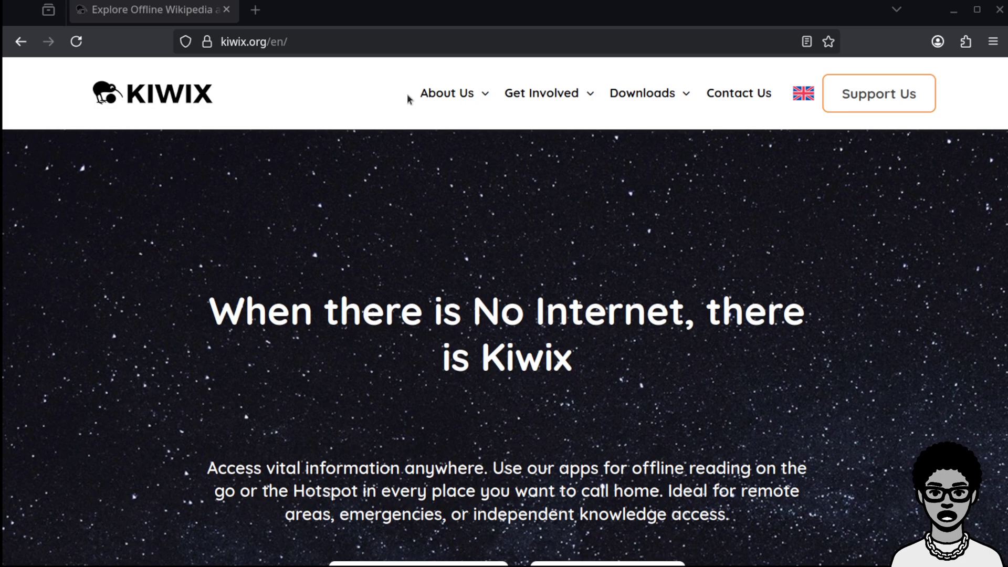
# Open the Kiwix content library from the website's download options and search its English books for "wikipedia"
pyautogui.moveTo(619, 93)
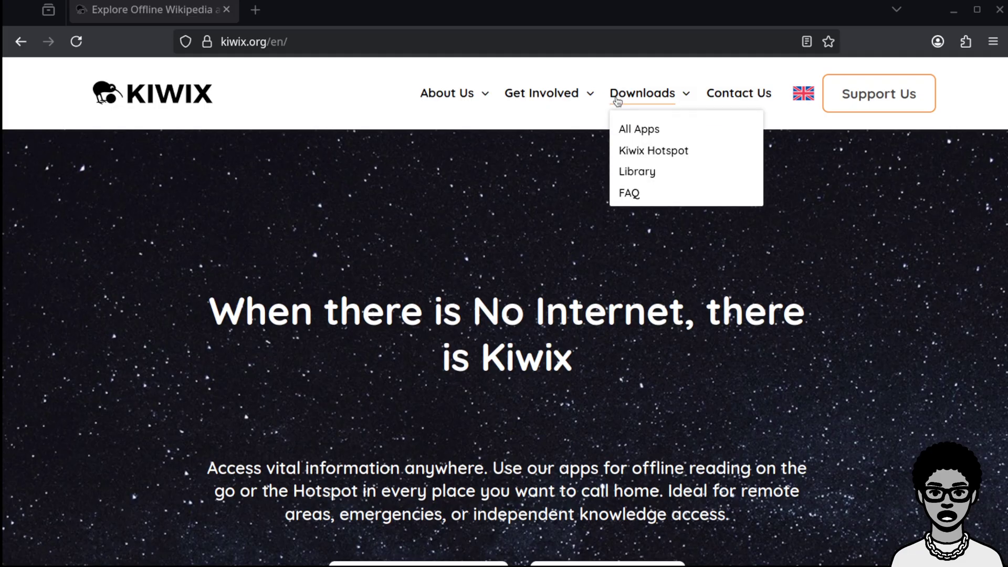
pyautogui.click(638, 178)
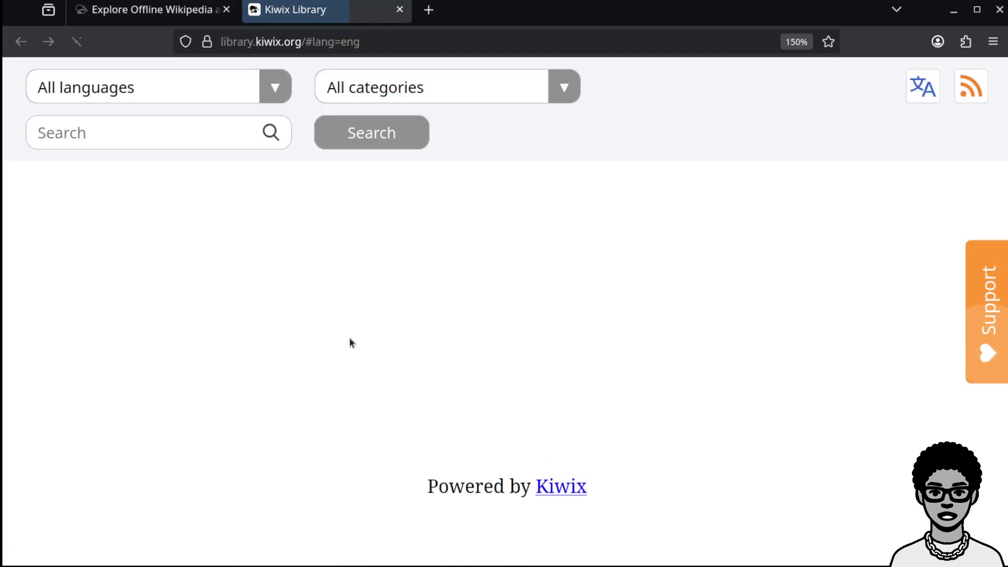
pyautogui.click(129, 135)
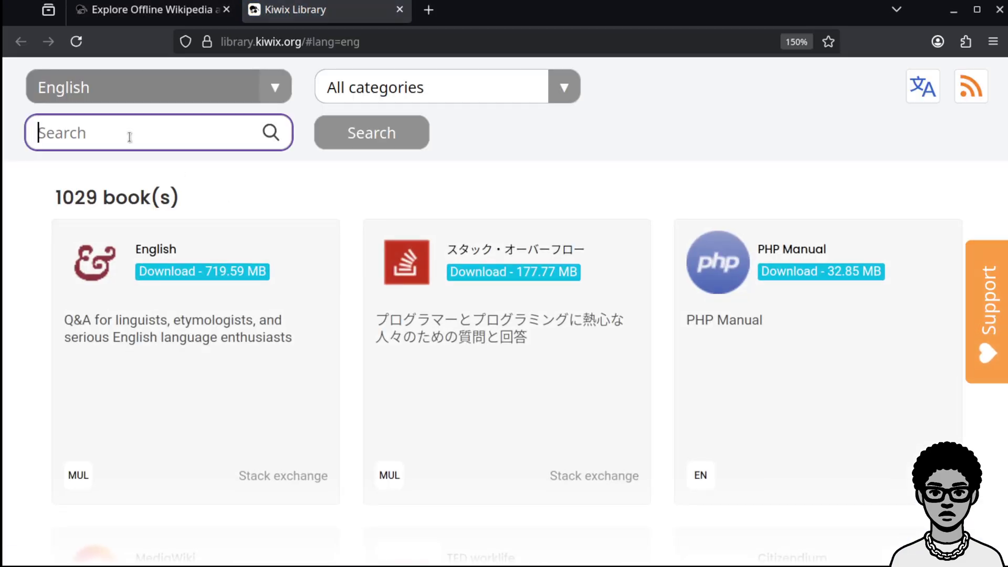
pyautogui.click(152, 10)
pyautogui.moveTo(642, 93)
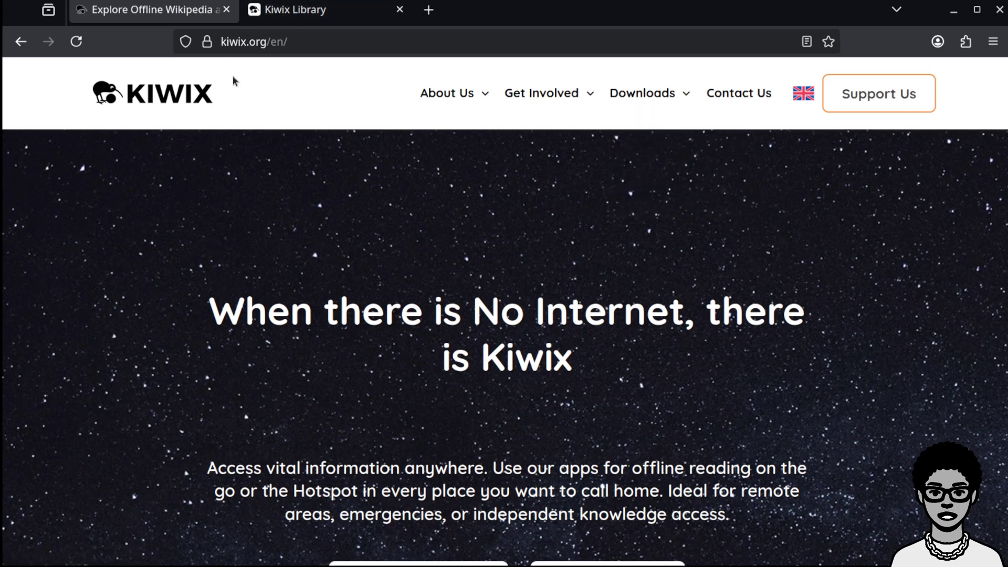
pyautogui.click(305, 9)
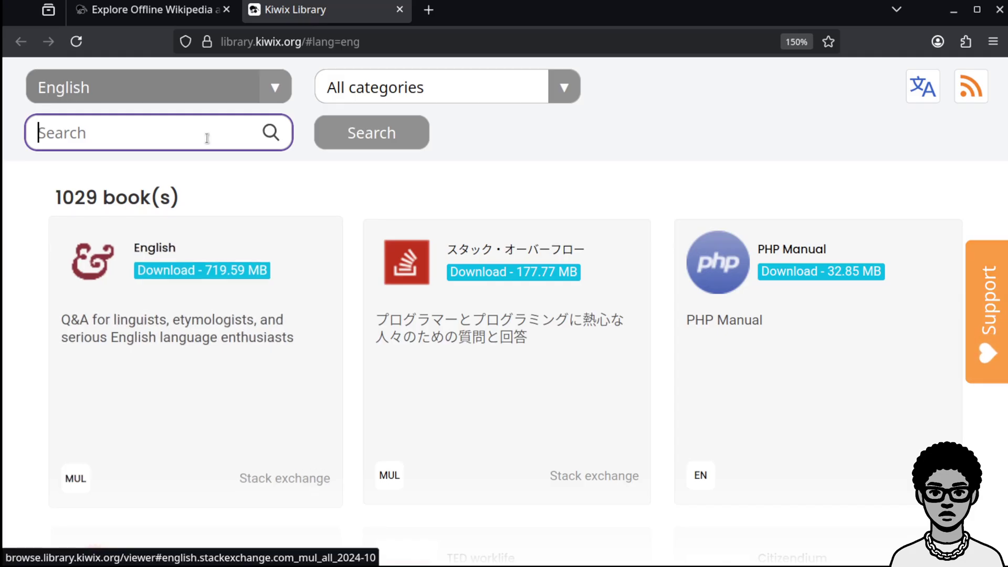
pyautogui.write('wik')
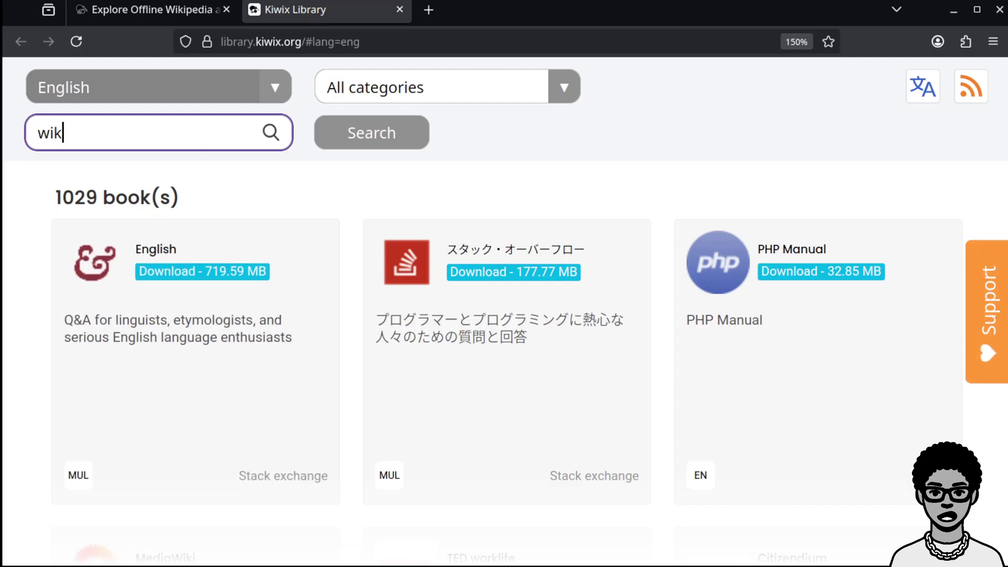
pyautogui.write('ipedia')
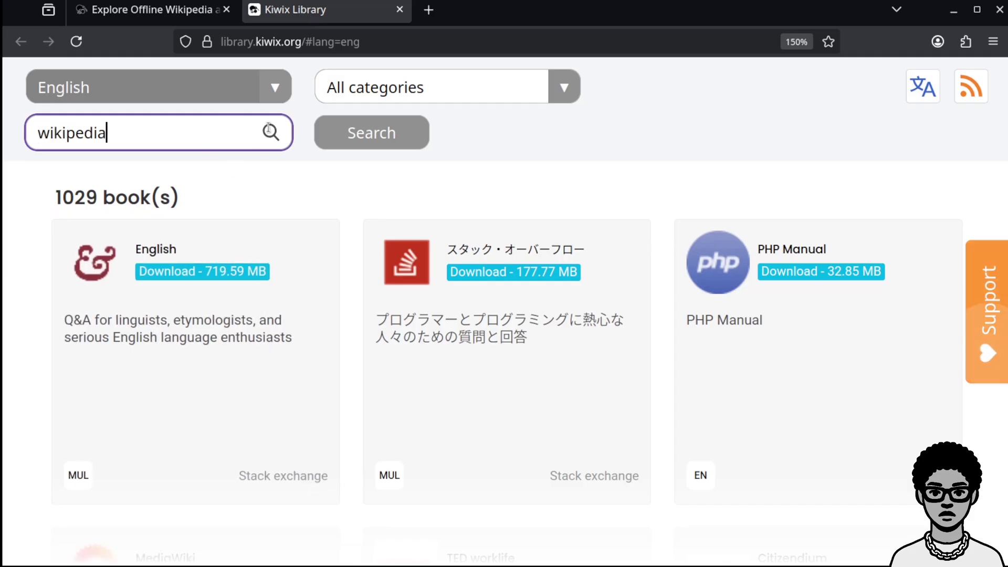
pyautogui.click(405, 137)
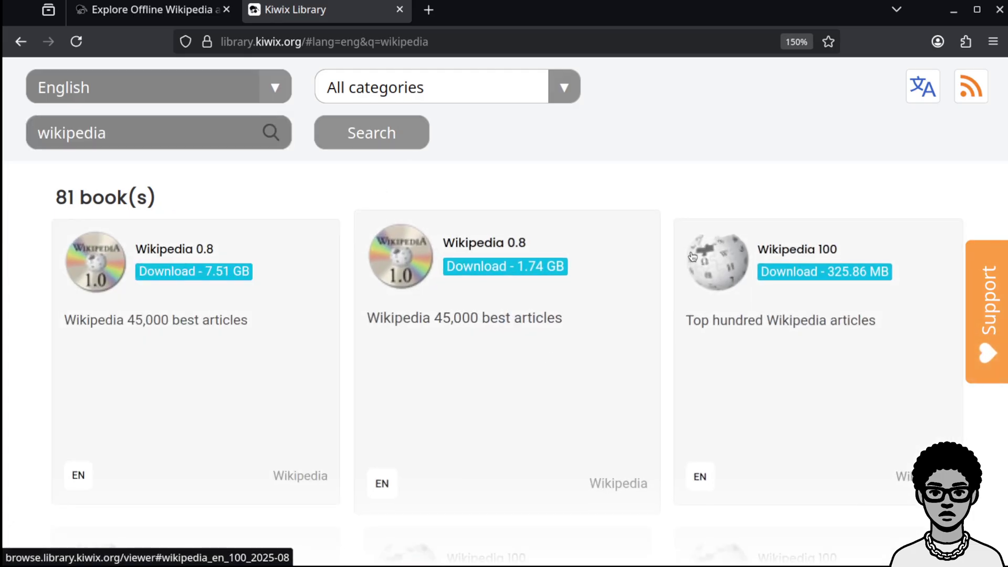
# Compare the descriptions and download sizes of the English Wikipedia packages in the search results
pyautogui.scroll(-3, 712, 272)
pyautogui.scroll(-3, 712, 272)
pyautogui.scroll(1, 701, 277)
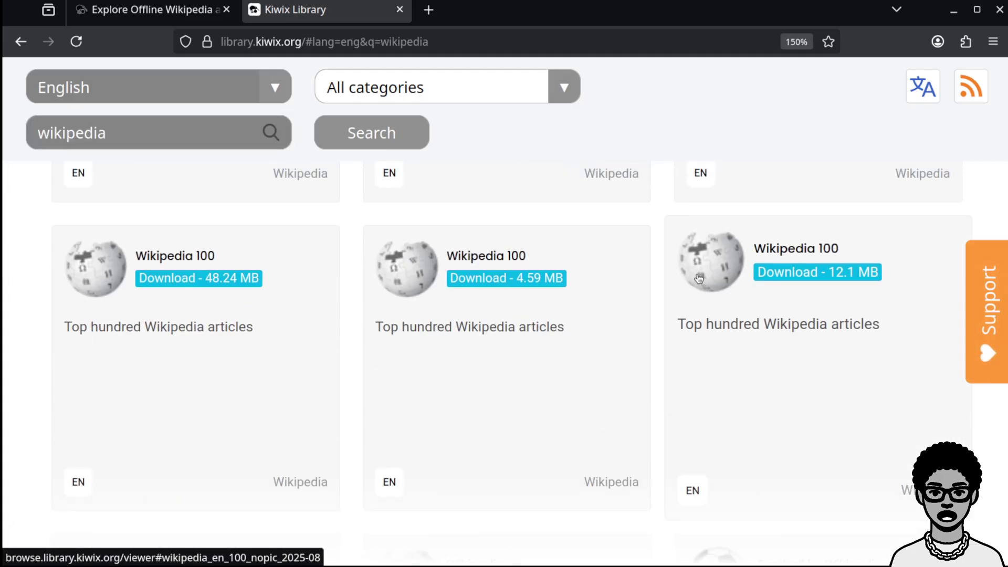
pyautogui.scroll(-3, 689, 294)
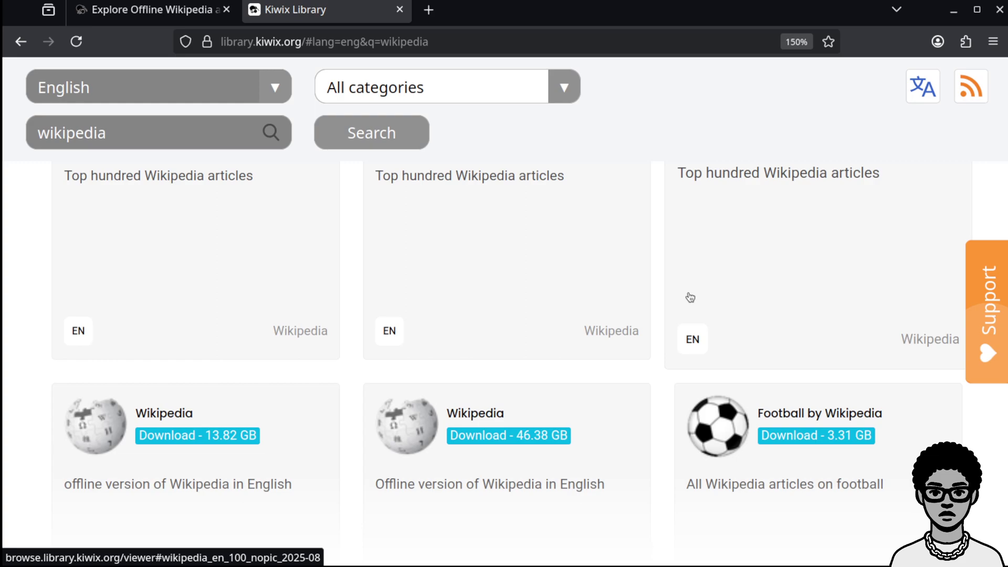
pyautogui.scroll(-3, 689, 298)
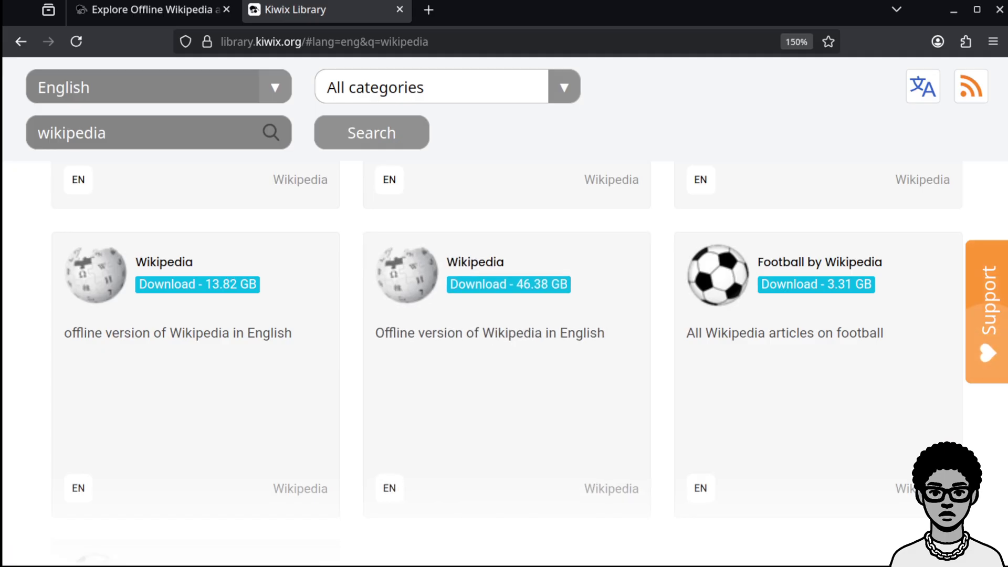
pyautogui.scroll(-10, 411, 360)
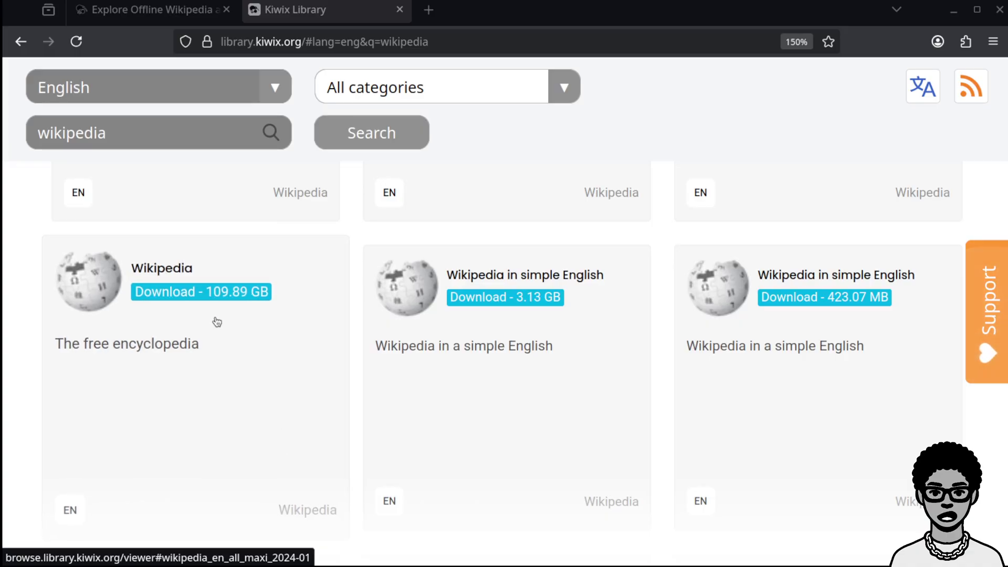
pyautogui.scroll(10, 217, 322)
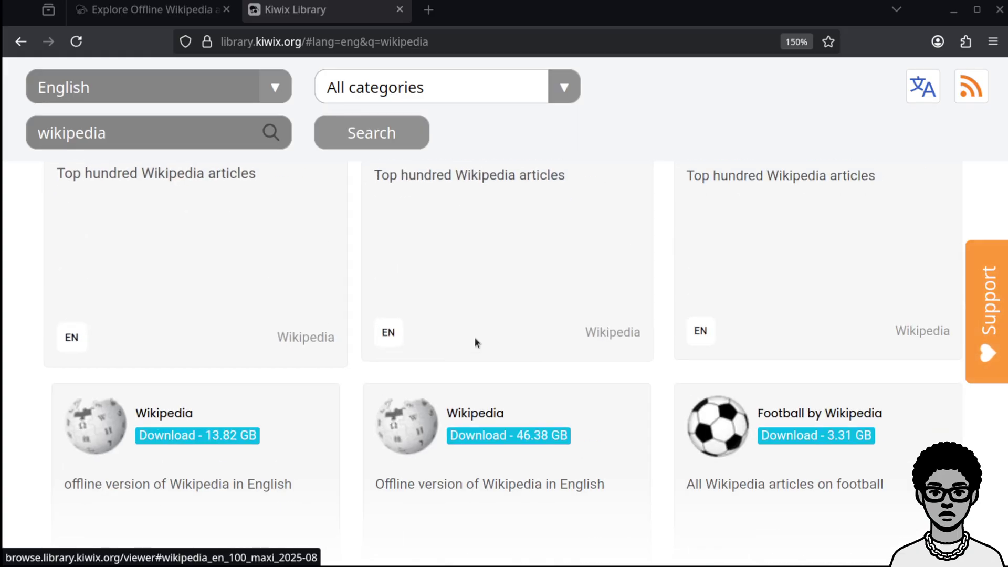
pyautogui.scroll(-6, 560, 343)
pyautogui.scroll(3, 559, 341)
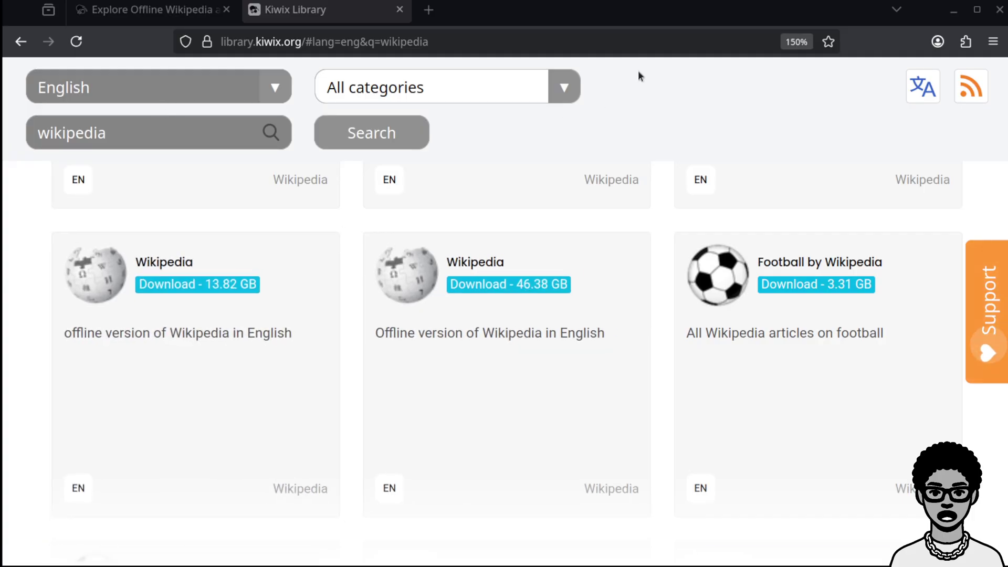
# Return to the Kiwix home page and open its page listing all apps
pyautogui.click(199, 21)
pyautogui.moveTo(637, 93)
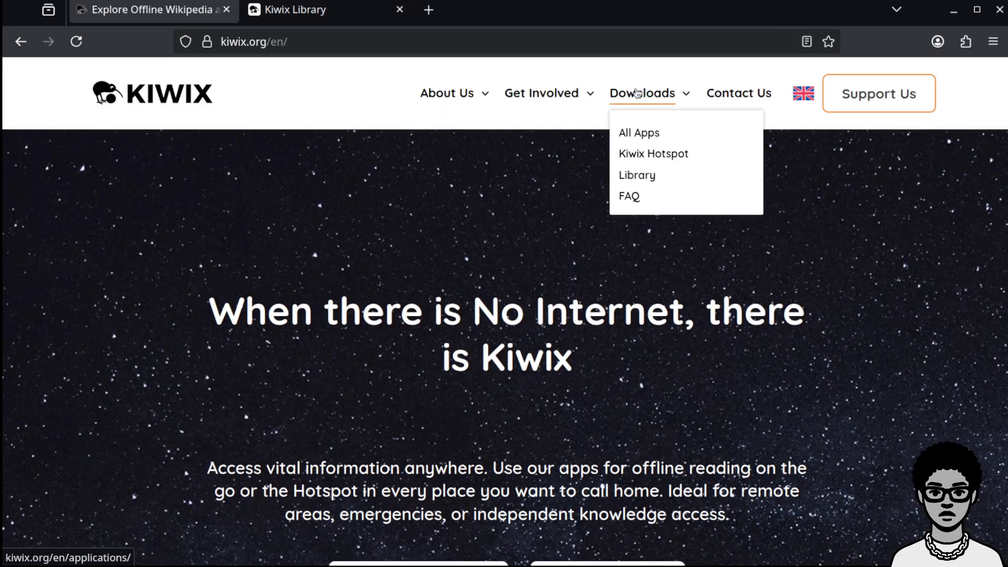
pyautogui.click(642, 135)
# Examine the Kiwix app download options for Android, Windows and GNU/Linux
pyautogui.scroll(-5, 630, 275)
pyautogui.scroll(-4, 630, 275)
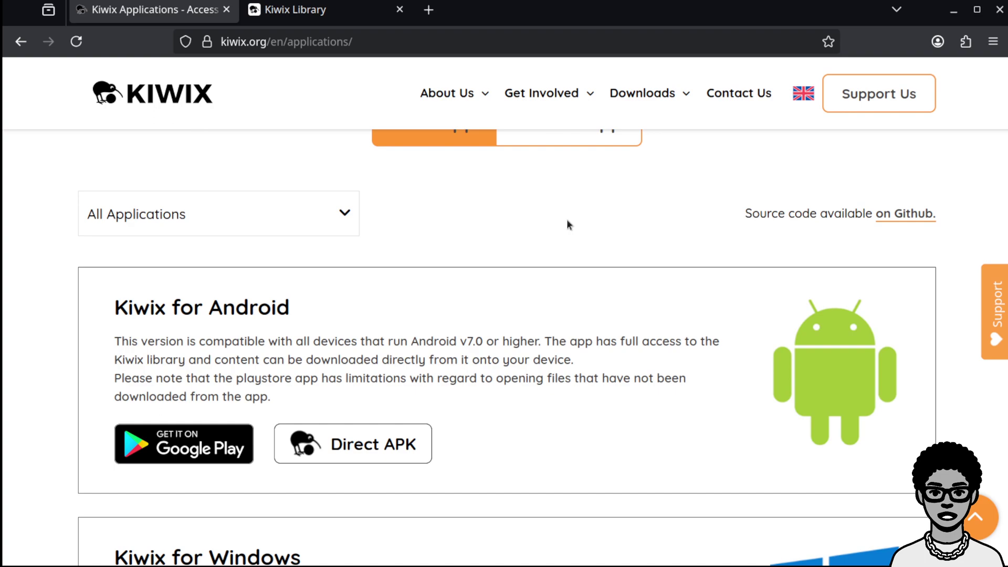
pyautogui.scroll(-2, 567, 222)
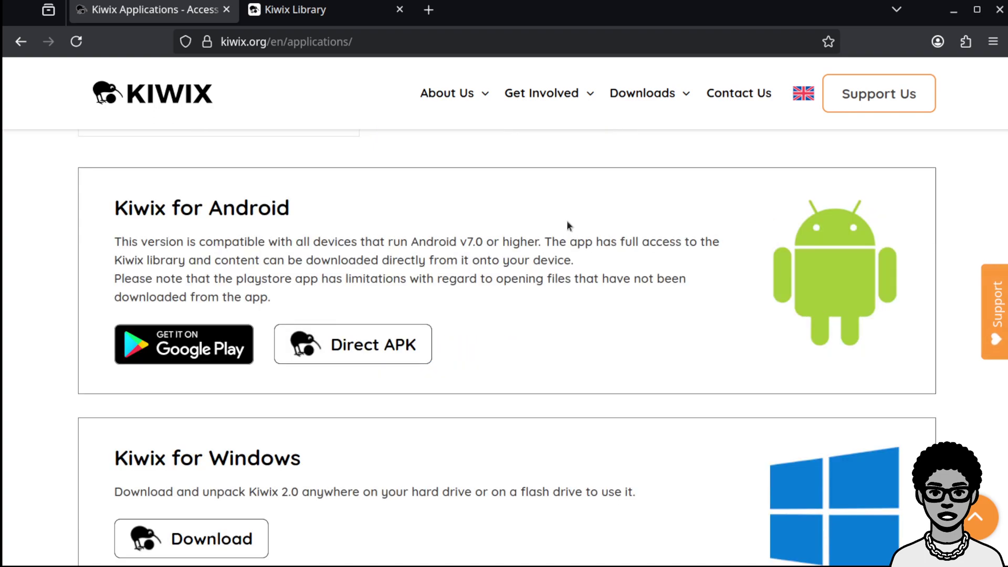
pyautogui.scroll(-2, 567, 222)
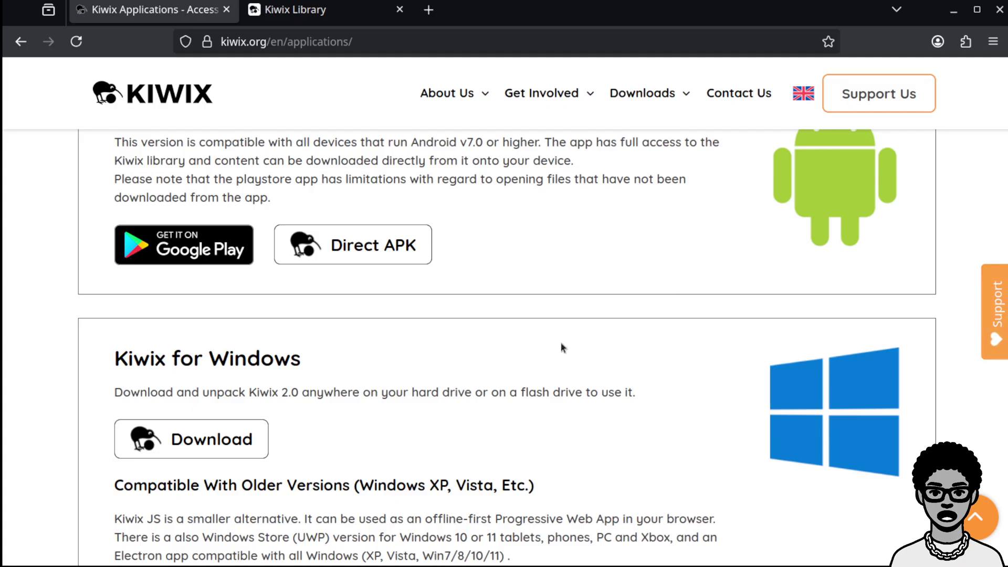
pyautogui.scroll(-2, 485, 432)
pyautogui.scroll(-6, 476, 412)
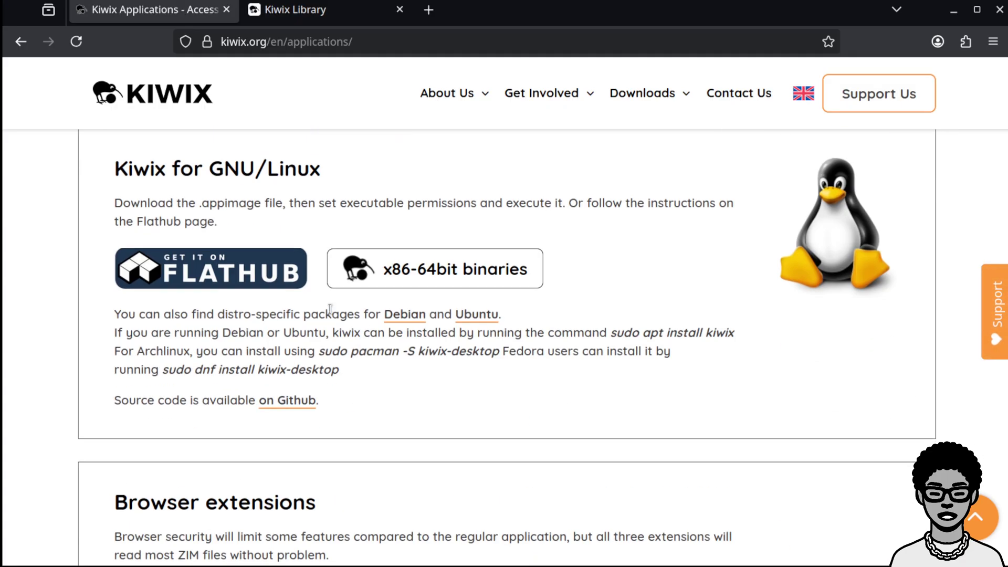
pyautogui.scroll(1, 239, 359)
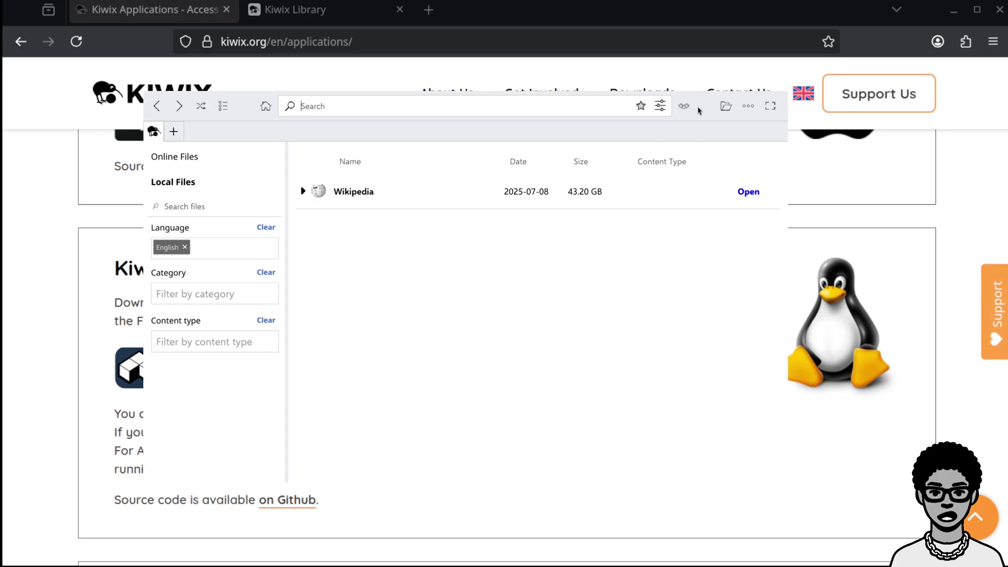
# In the Kiwix desktop app, open the local Wikipedia file and search it for "kittens"
pyautogui.click(727, 107)
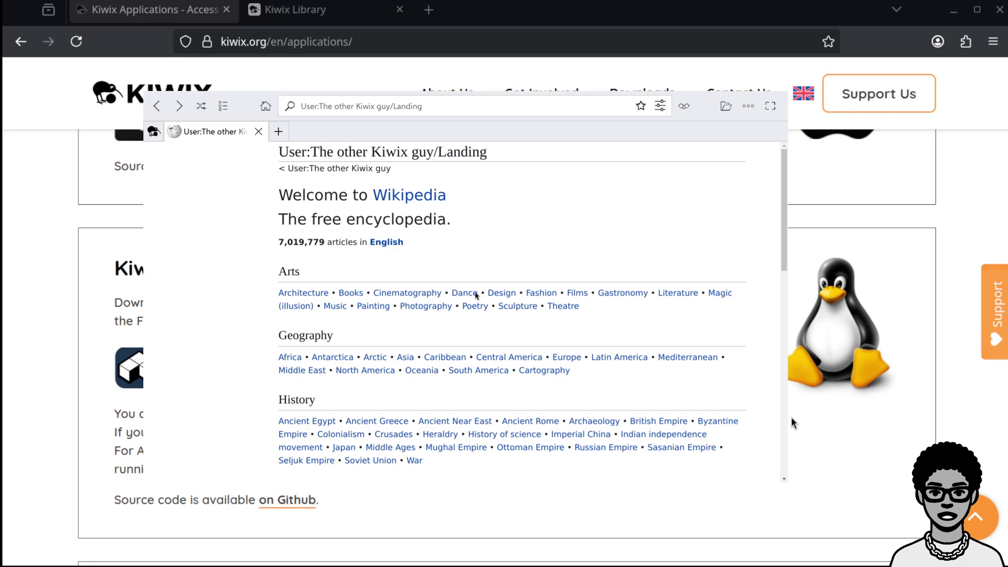
pyautogui.click(397, 106)
pyautogui.tripleClick(384, 107)
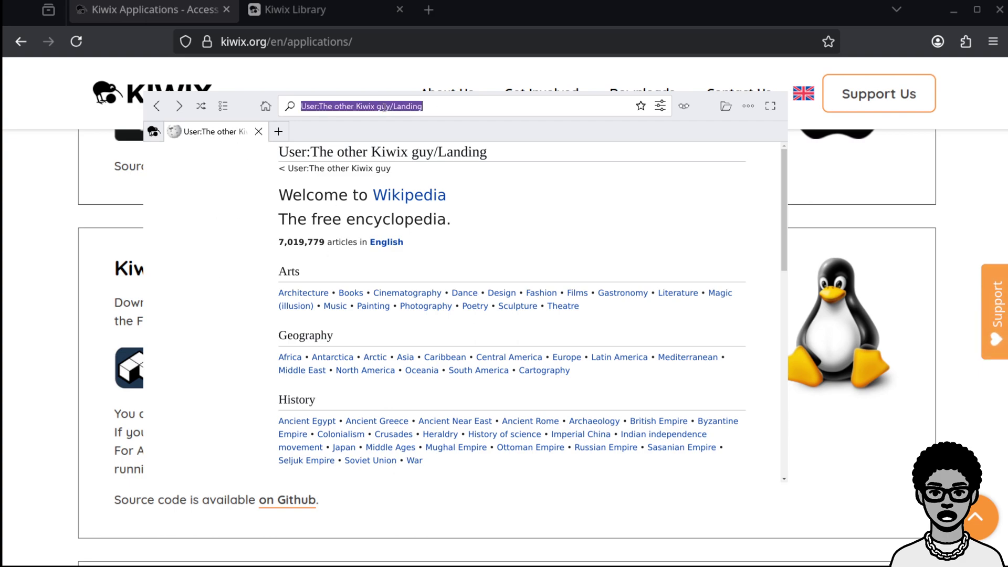
pyautogui.write('kitten')
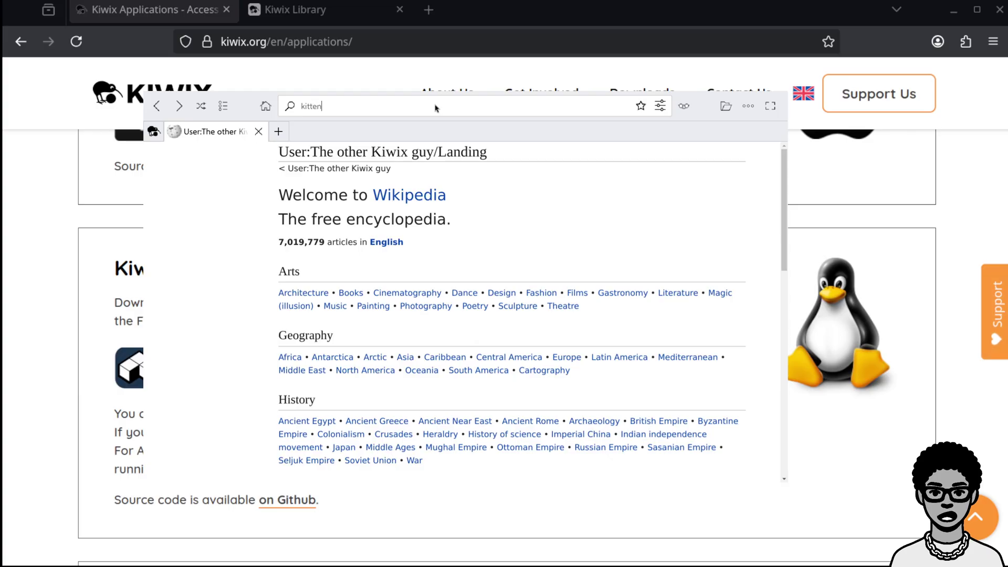
pyautogui.write('s')
pyautogui.press('Return')
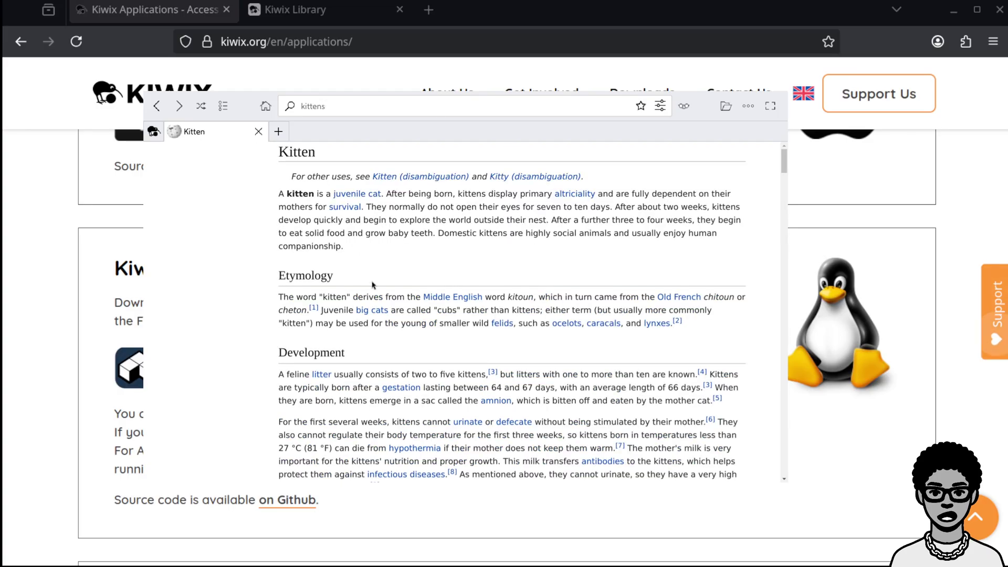